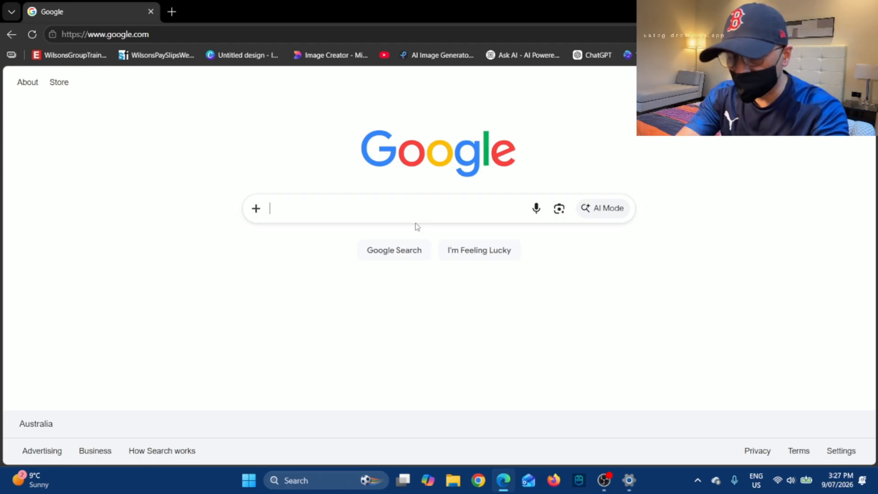
# Search Google for 'mygov'.
pyautogui.write('my')
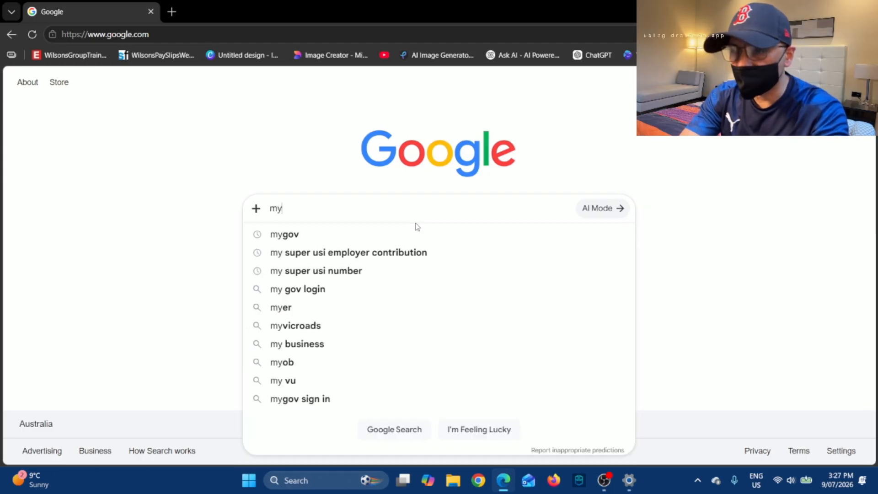
pyautogui.write('gov')
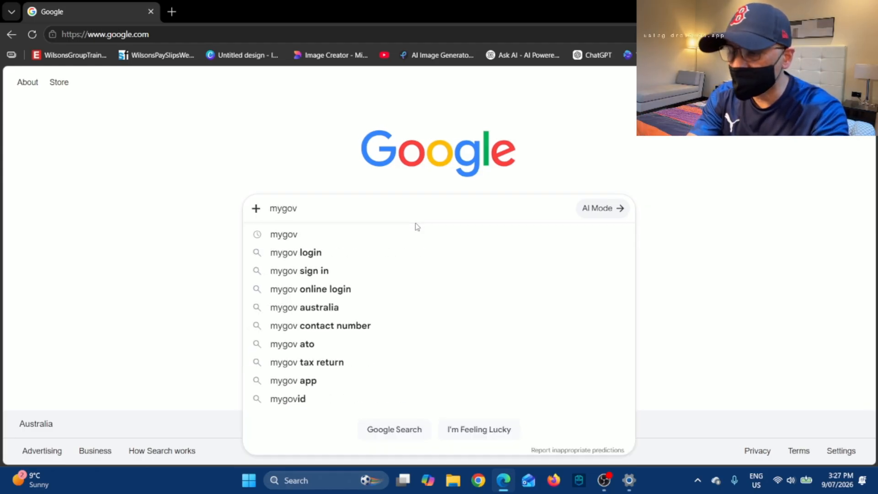
pyautogui.press('Return')
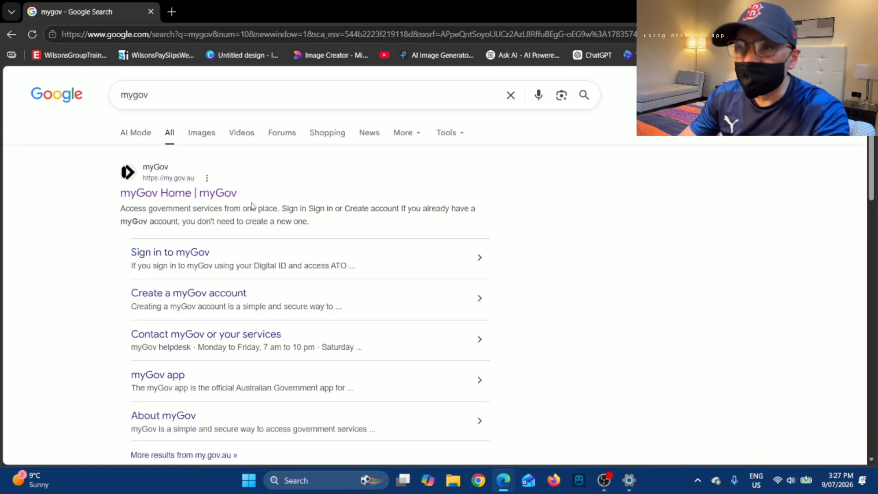
# Go from the myGov Home result to the Sign in to myGov options page.
pyautogui.click(200, 193)
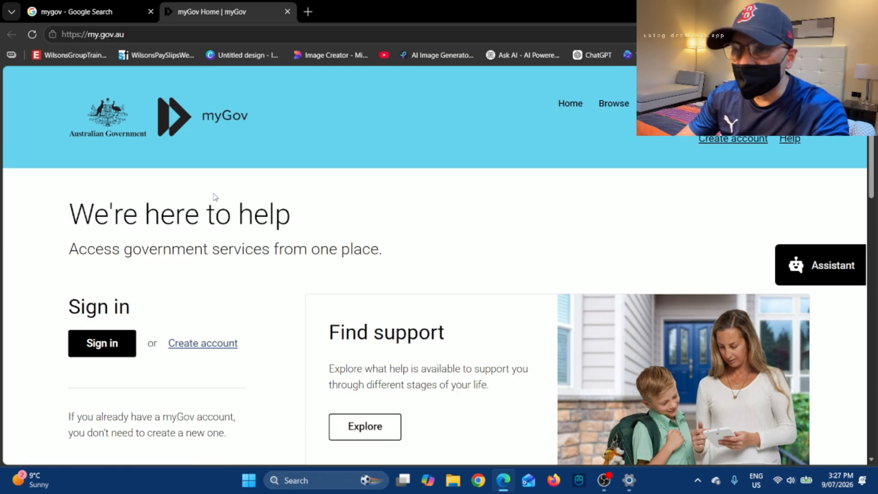
pyautogui.scroll(-1, 328, 204)
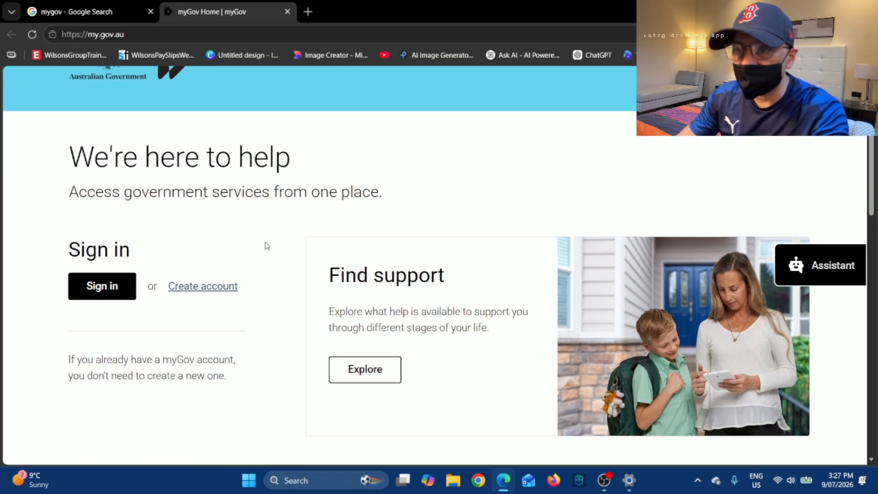
pyautogui.click(106, 288)
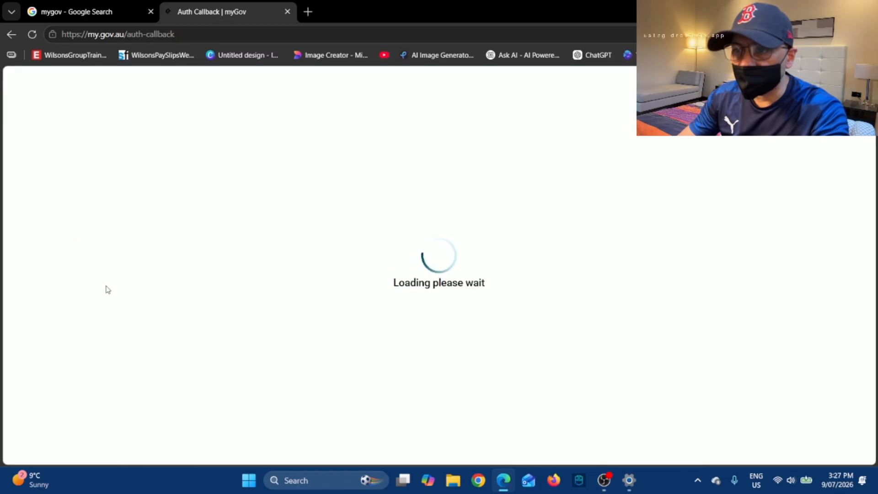
pyautogui.scroll(-1, 506, 227)
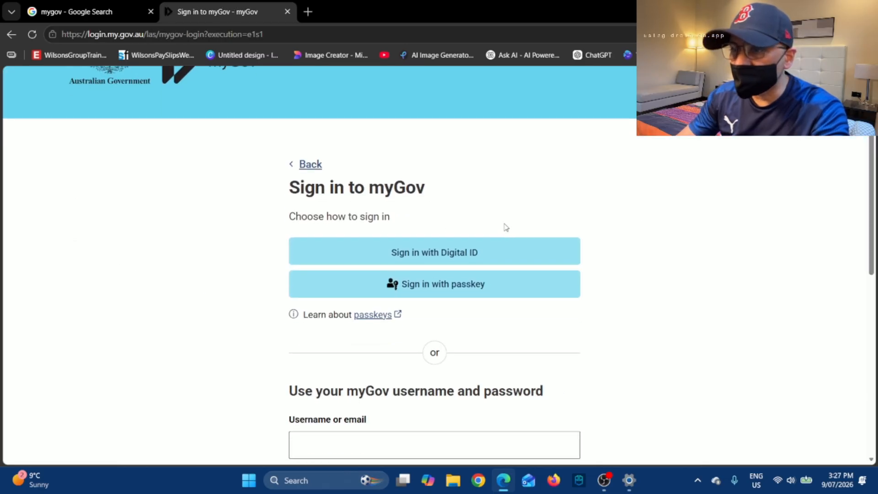
# Sign in with myID Digital ID, approving the login code in the myID app.
pyautogui.click(462, 254)
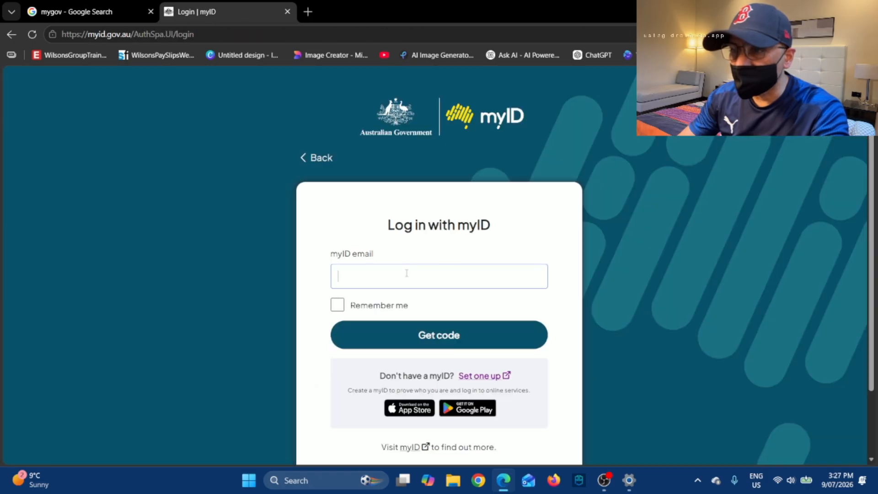
pyautogui.click(458, 337)
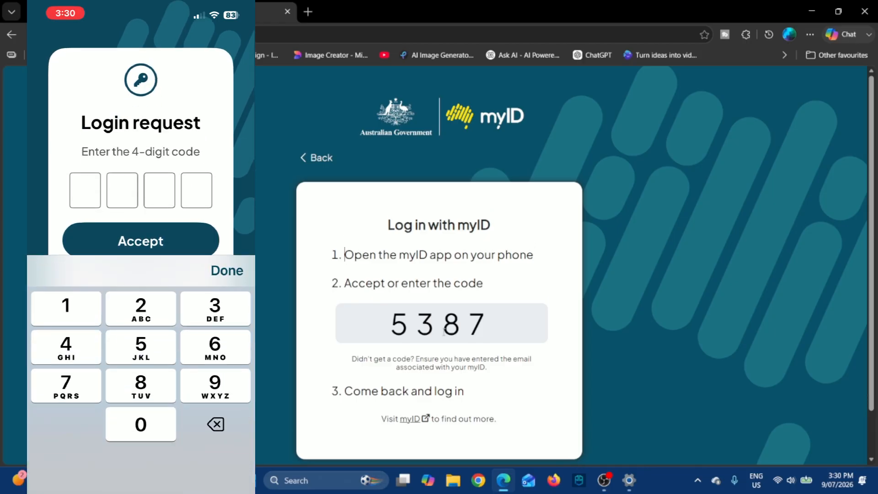
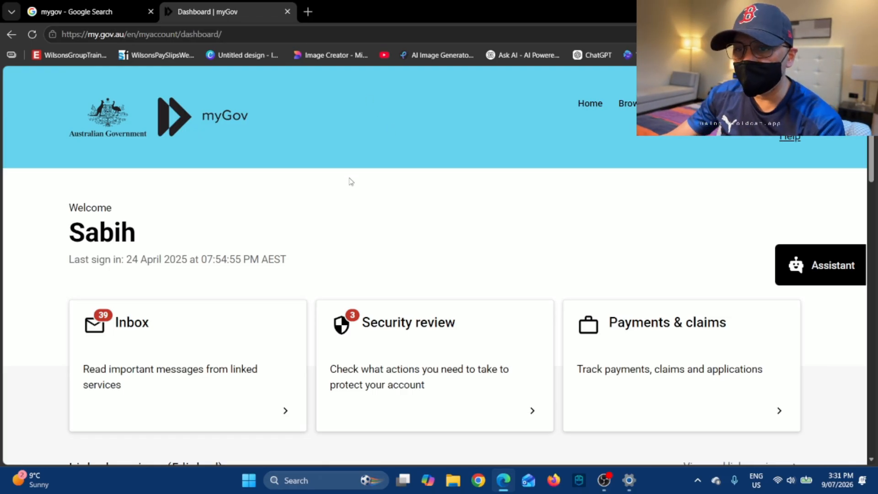
# View the five linked services: ATO, Centrelink, Child Support, HousingVic and Medicare.
pyautogui.scroll(-5, 351, 182)
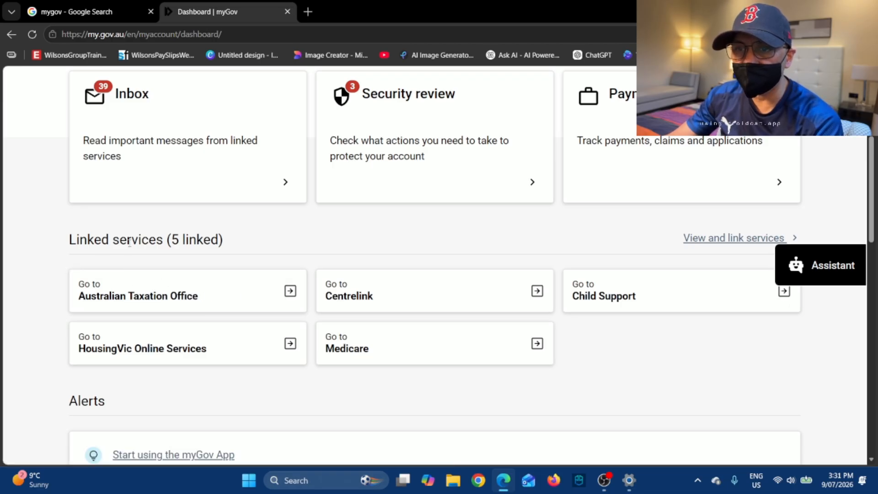
pyautogui.scroll(-5, 308, 274)
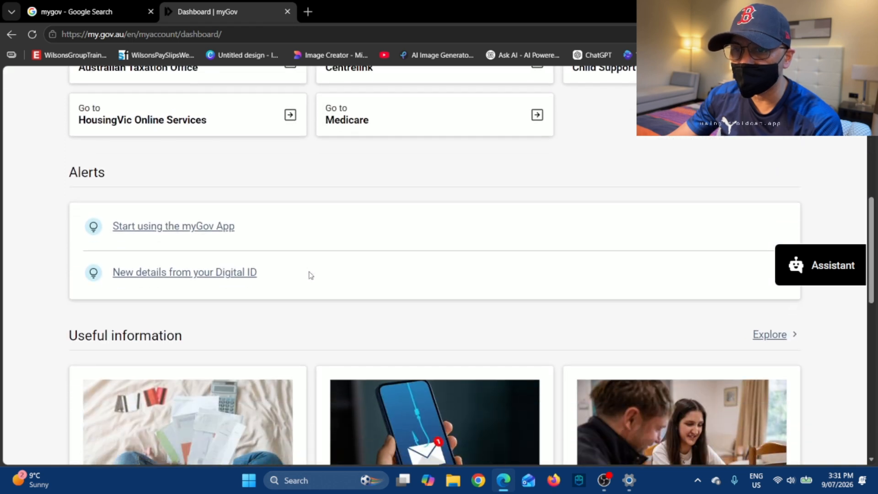
pyautogui.scroll(1, 308, 275)
pyautogui.scroll(2, 720, 191)
pyautogui.click(736, 180)
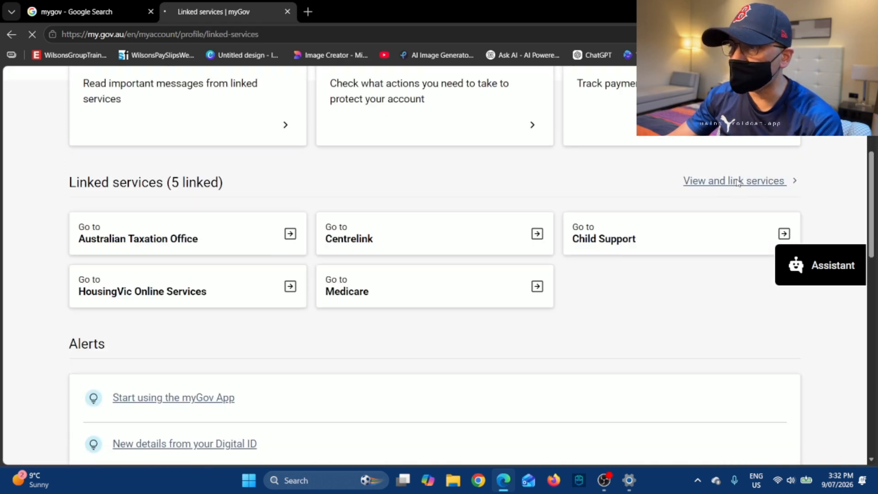
pyautogui.scroll(-3, 566, 220)
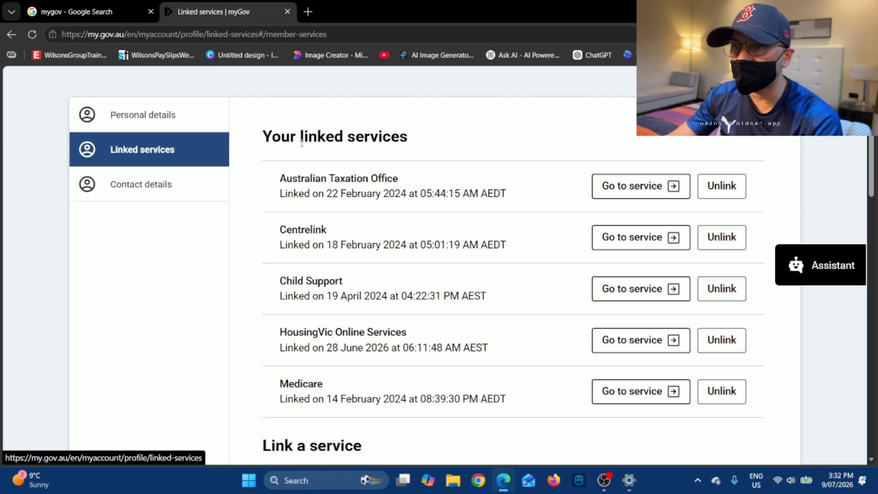
pyautogui.scroll(-4, 457, 271)
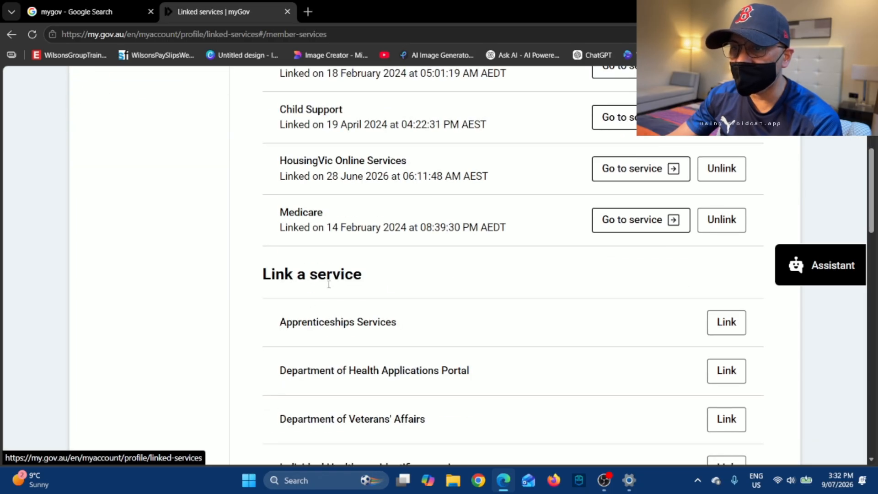
pyautogui.scroll(-4, 344, 315)
pyautogui.scroll(1, 511, 282)
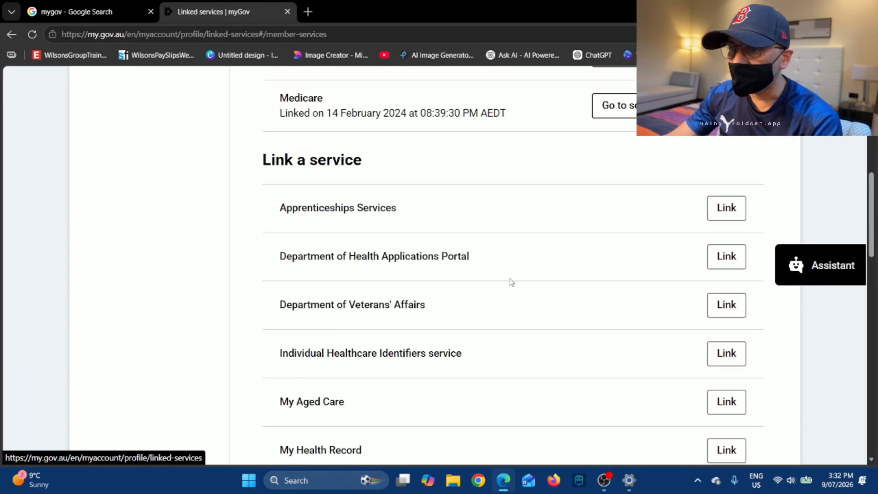
pyautogui.scroll(-2, 423, 279)
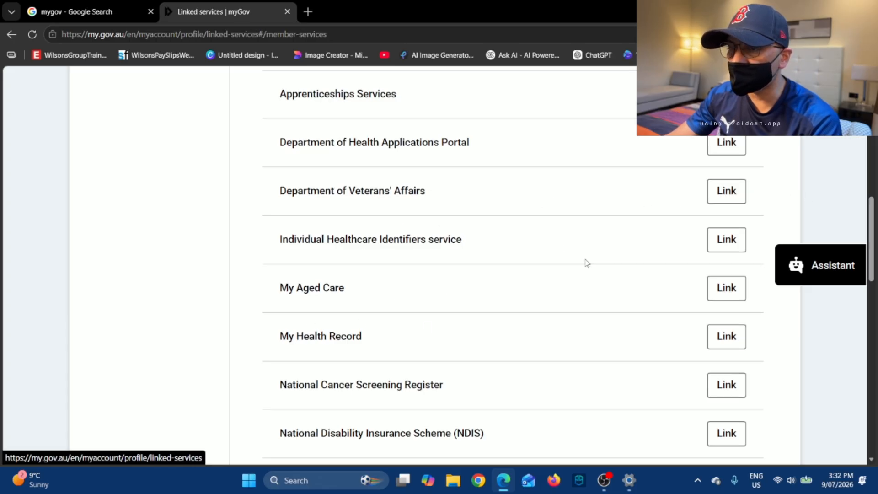
pyautogui.scroll(7, 572, 267)
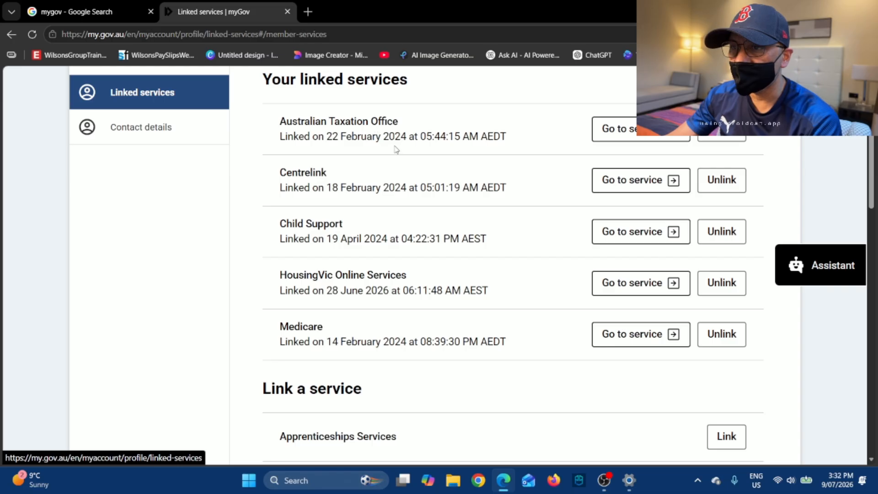
pyautogui.scroll(3, 397, 150)
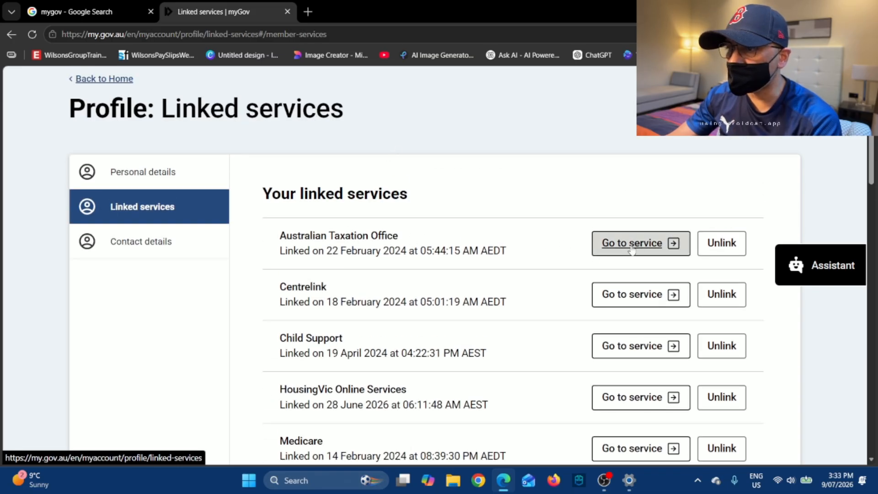
# Return to the myGov dashboard and go to the Australian Taxation Office.
pyautogui.click(12, 34)
pyautogui.scroll(-5, 311, 158)
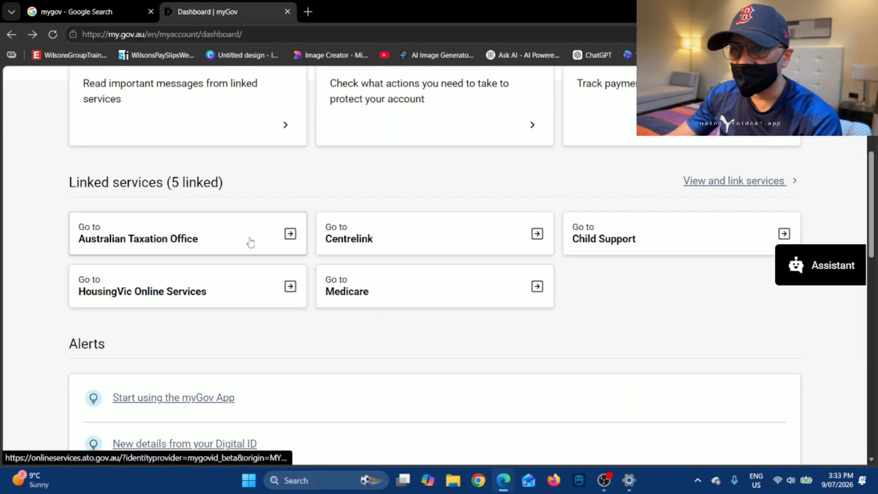
pyautogui.click(207, 238)
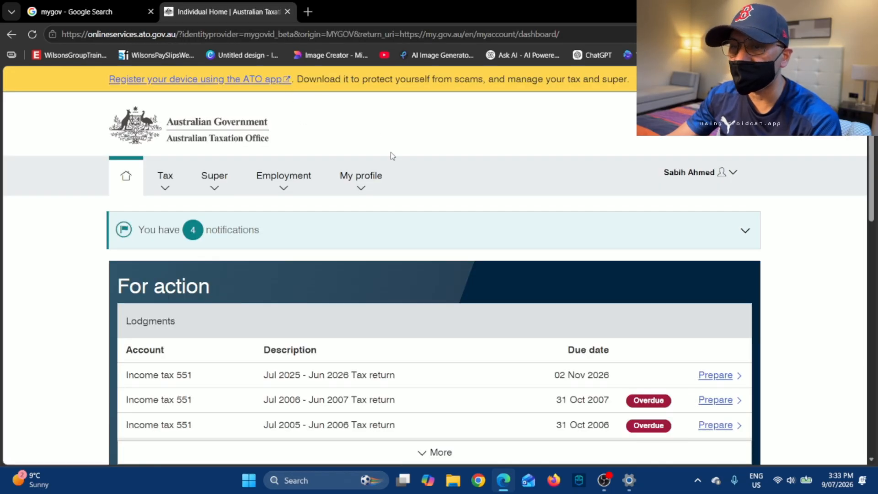
# Navigate to Tax > Lodgments > Income tax in ATO Online Services.
pyautogui.scroll(-1, 402, 170)
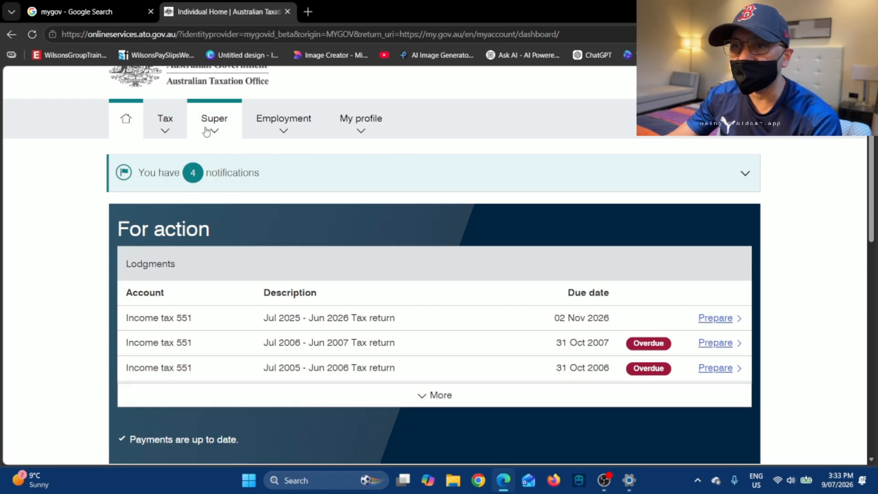
pyautogui.click(170, 130)
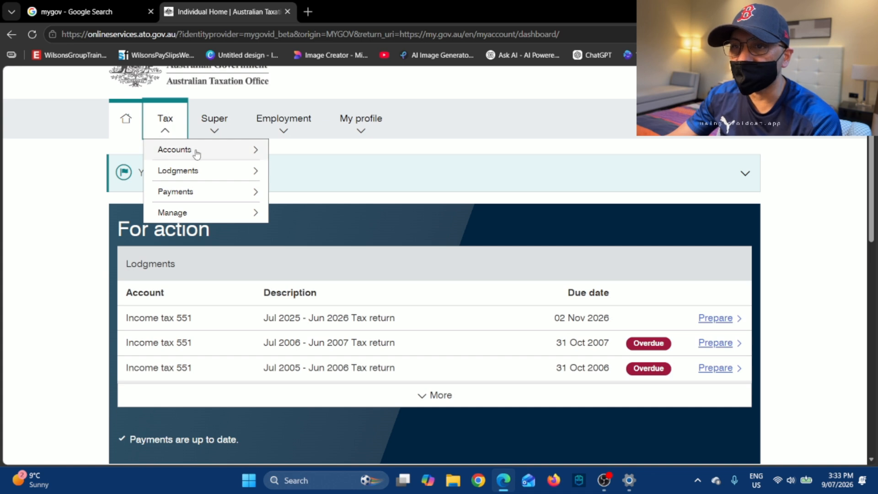
pyautogui.click(207, 176)
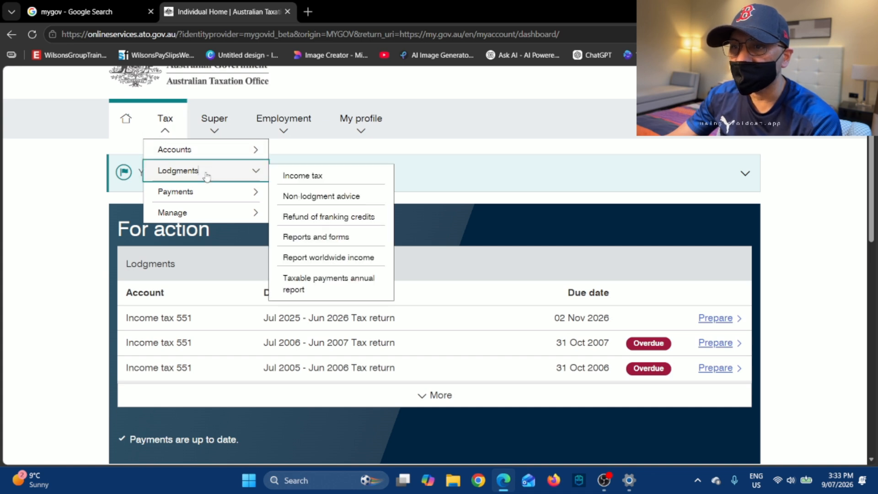
pyautogui.click(316, 179)
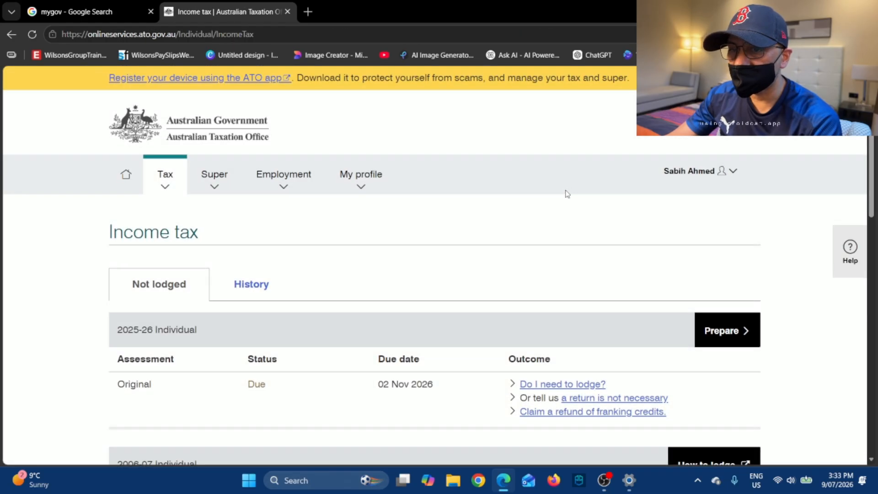
# Show the Income tax History with the issued 2024-25 and 2023-24 assessments.
pyautogui.scroll(-1, 567, 194)
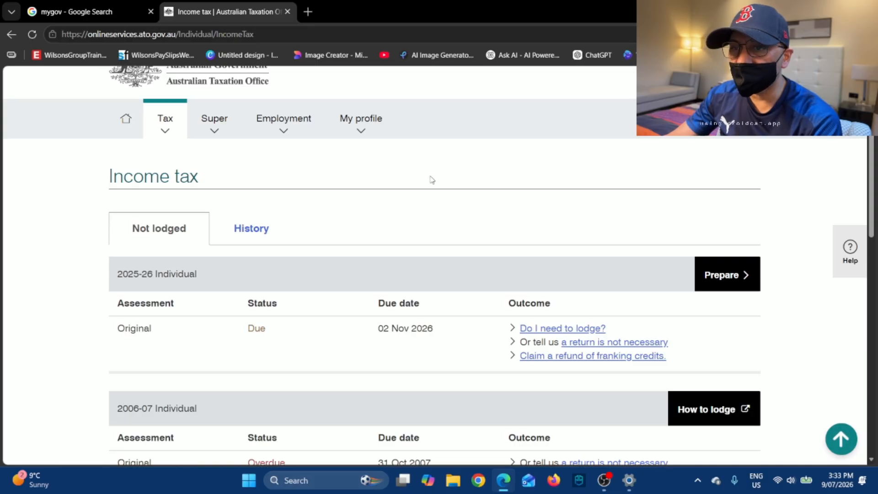
pyautogui.click(254, 231)
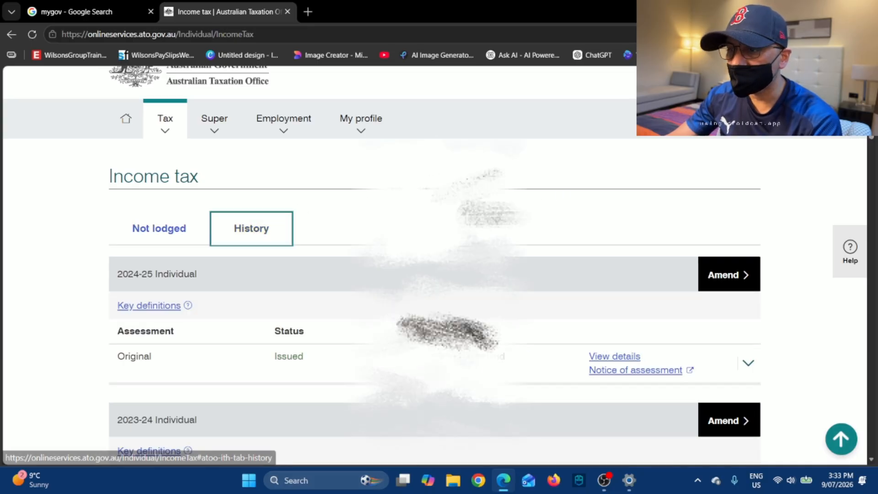
pyautogui.scroll(-2, 572, 242)
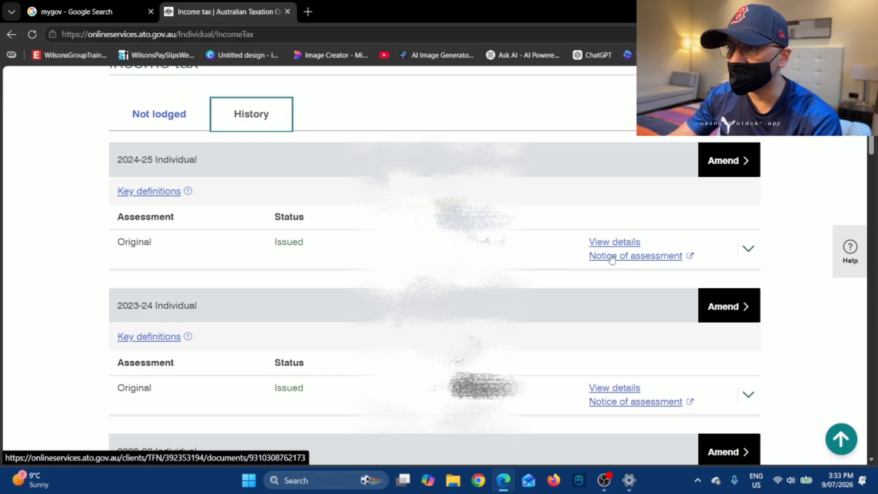
# Open the 2024-25 notice of assessment PDF and read both pages.
pyautogui.click(646, 258)
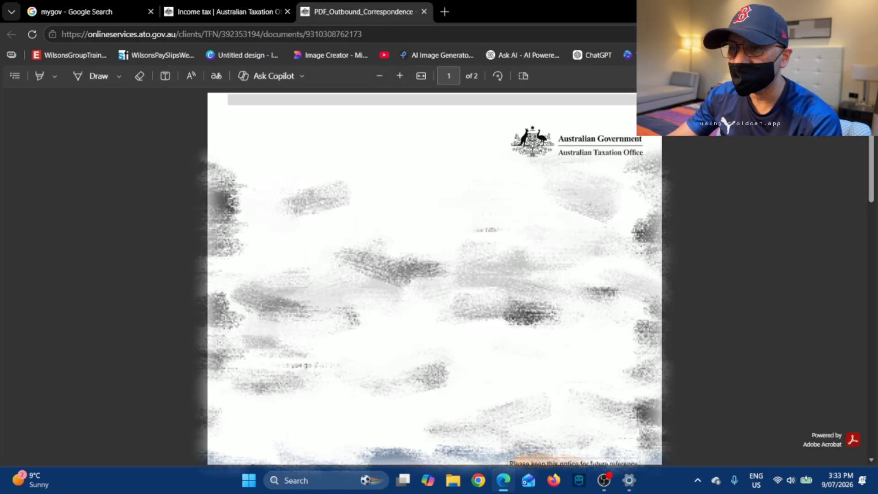
pyautogui.scroll(-15, 435, 274)
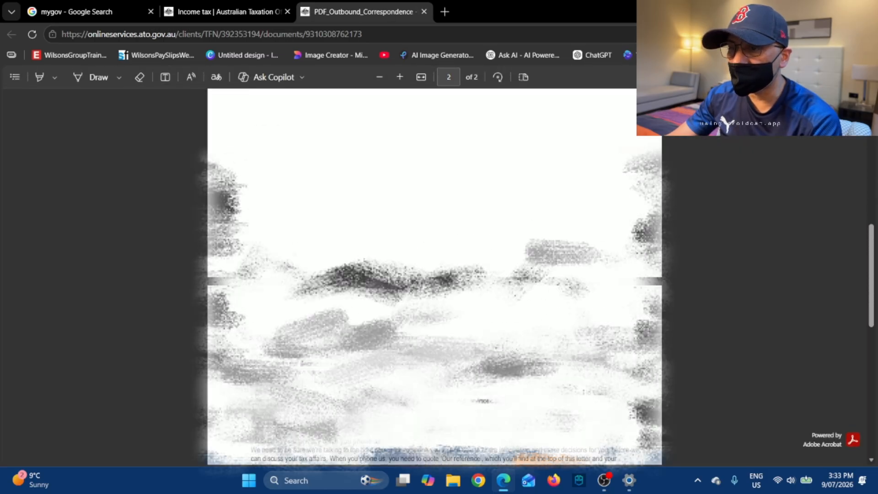
pyautogui.scroll(-15, 435, 275)
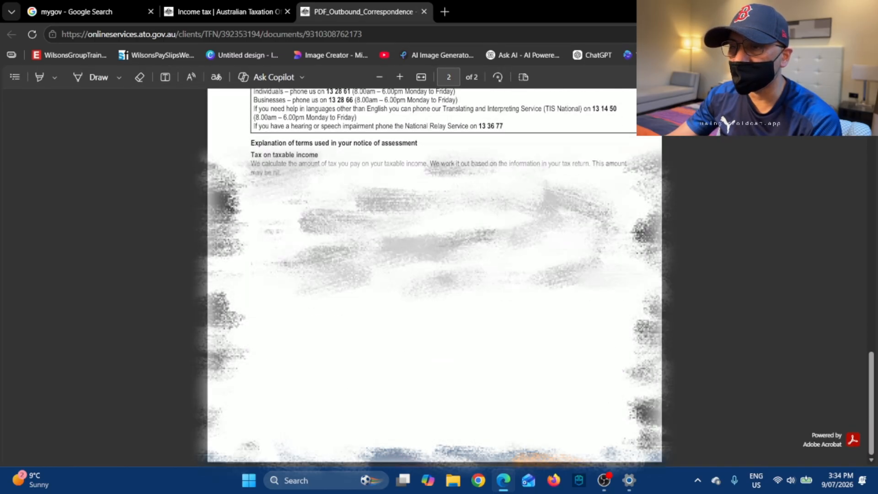
pyautogui.scroll(20, 435, 275)
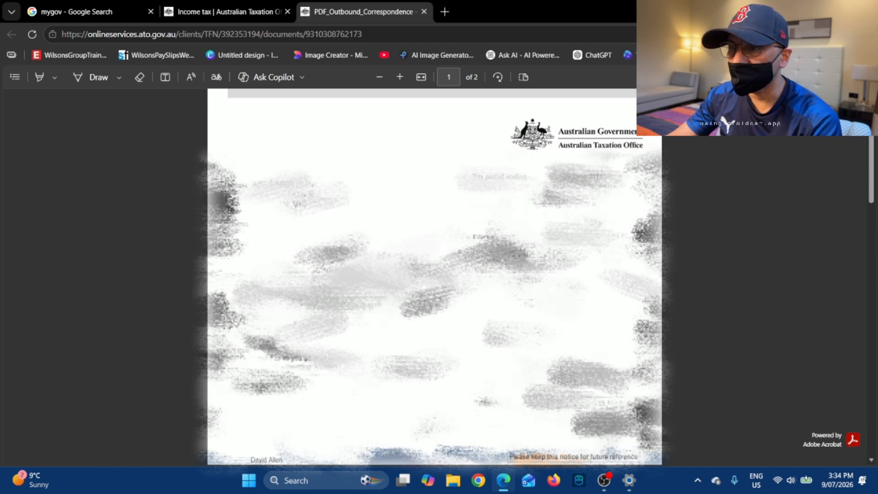